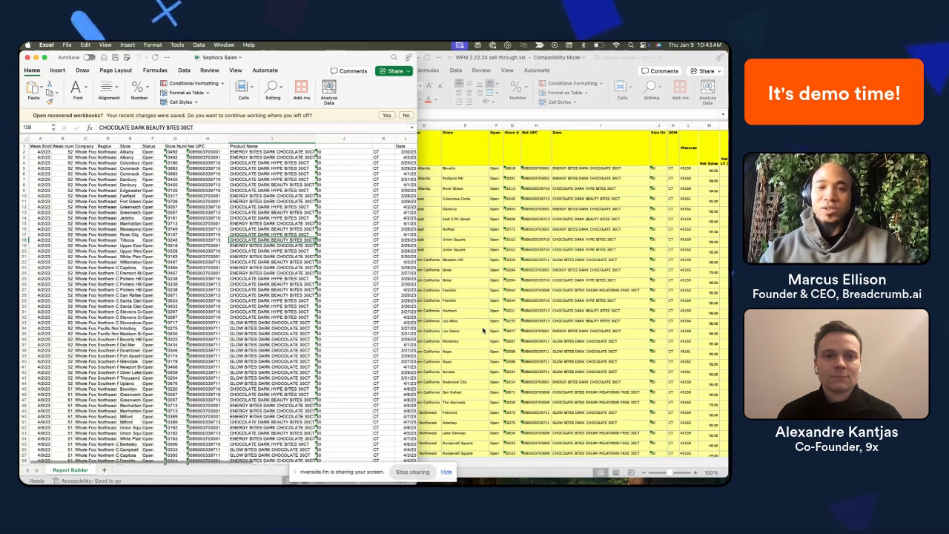
- Flip between the WFM sell through and Sephora Sales workbooks, then switch to the Arc browser
{"action": "left_click", "coordinate": [479, 247]}
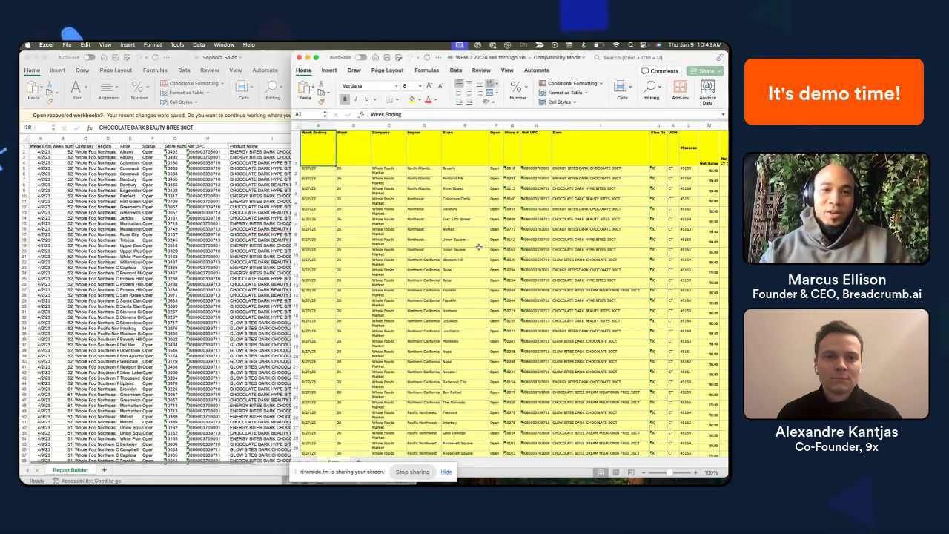
{"action": "left_click", "coordinate": [220, 213]}
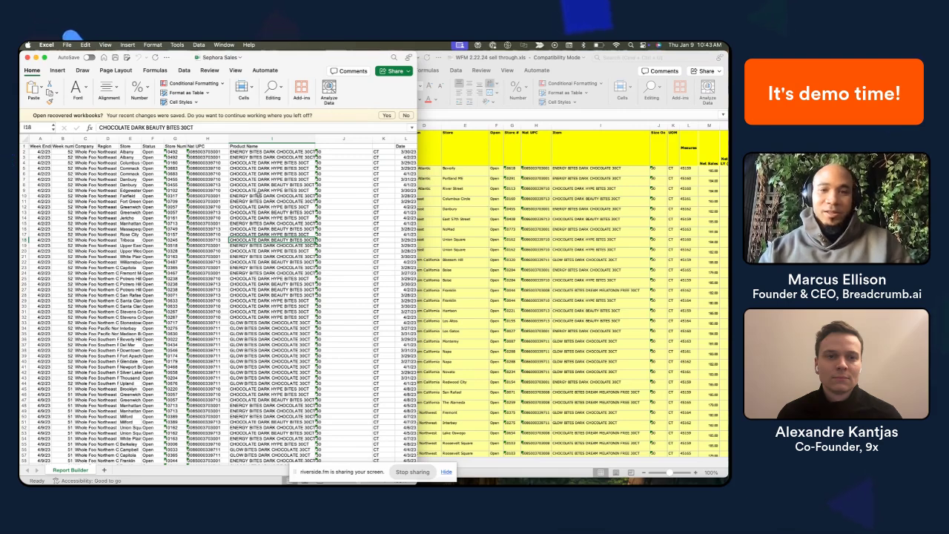
{"action": "left_click", "coordinate": [573, 283]}
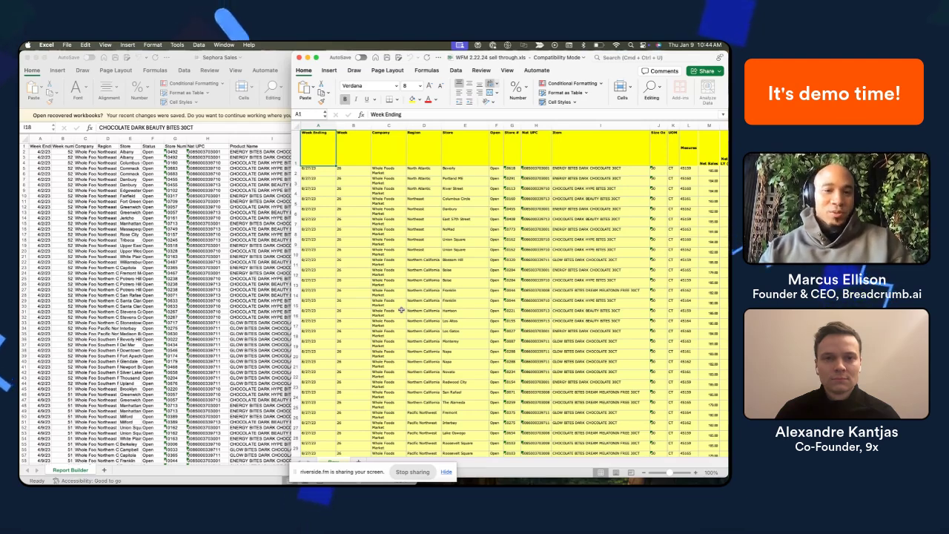
{"action": "key", "text": "super+Tab"}
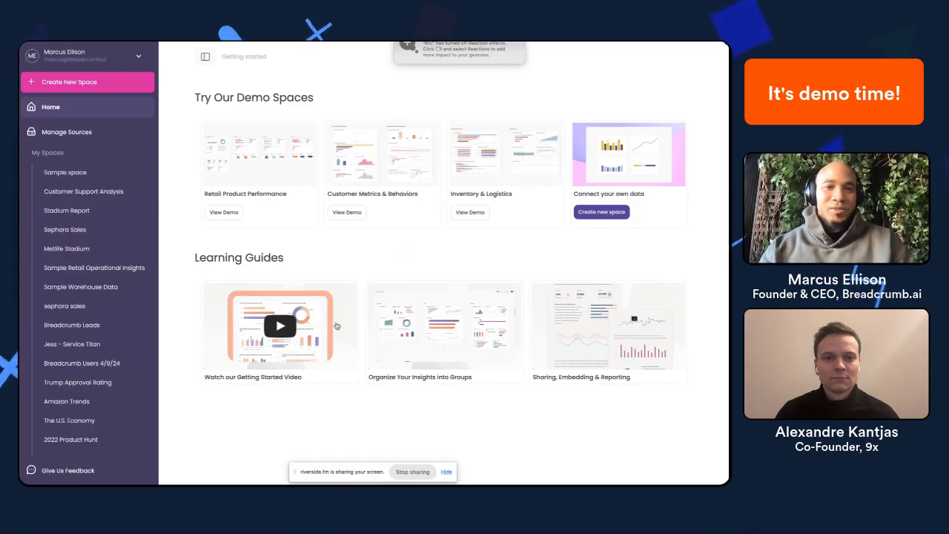
- Open WFM 2.22.24 sell through.xls from the Uploaded Files list under Manage Sources
{"action": "left_click", "coordinate": [110, 136]}
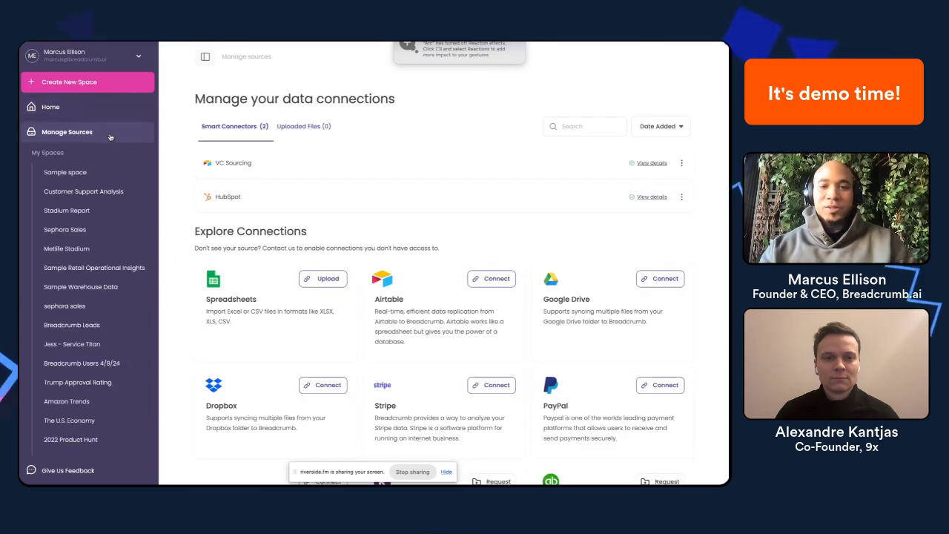
{"action": "scroll", "coordinate": [230, 304], "scroll_direction": "down", "scroll_amount": 5}
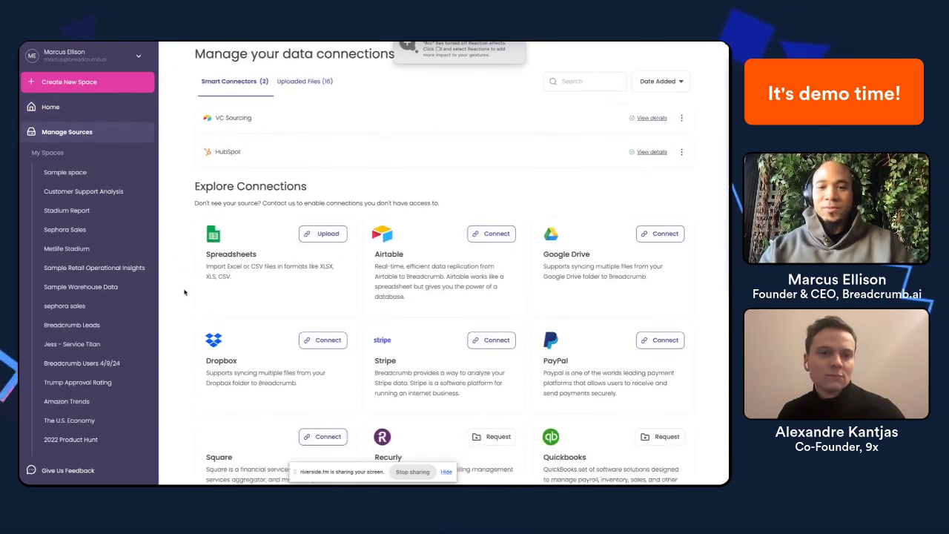
{"action": "scroll", "coordinate": [226, 317], "scroll_direction": "up", "scroll_amount": 5}
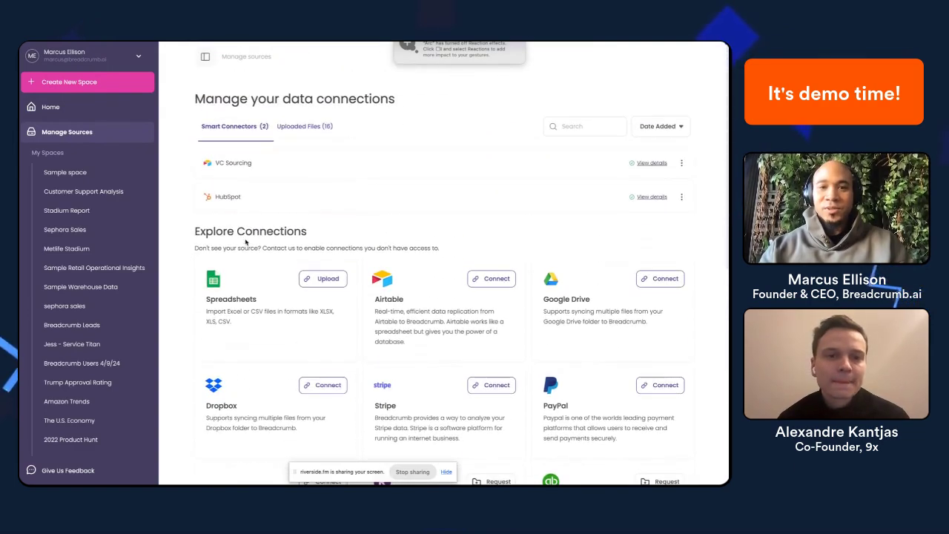
{"action": "scroll", "coordinate": [251, 298], "scroll_direction": "down", "scroll_amount": 3}
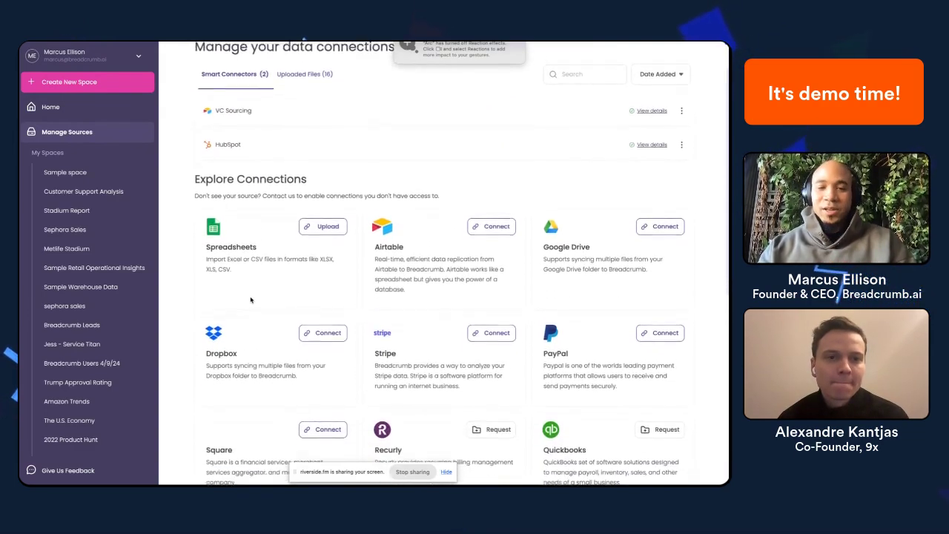
{"action": "scroll", "coordinate": [251, 298], "scroll_direction": "down", "scroll_amount": 3}
{"action": "scroll", "coordinate": [251, 299], "scroll_direction": "up", "scroll_amount": 6}
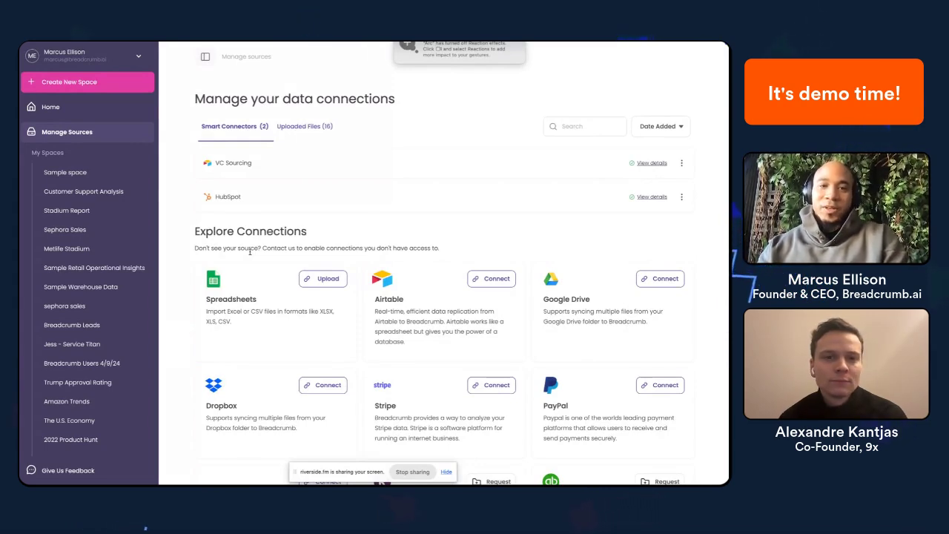
{"action": "left_click", "coordinate": [304, 129]}
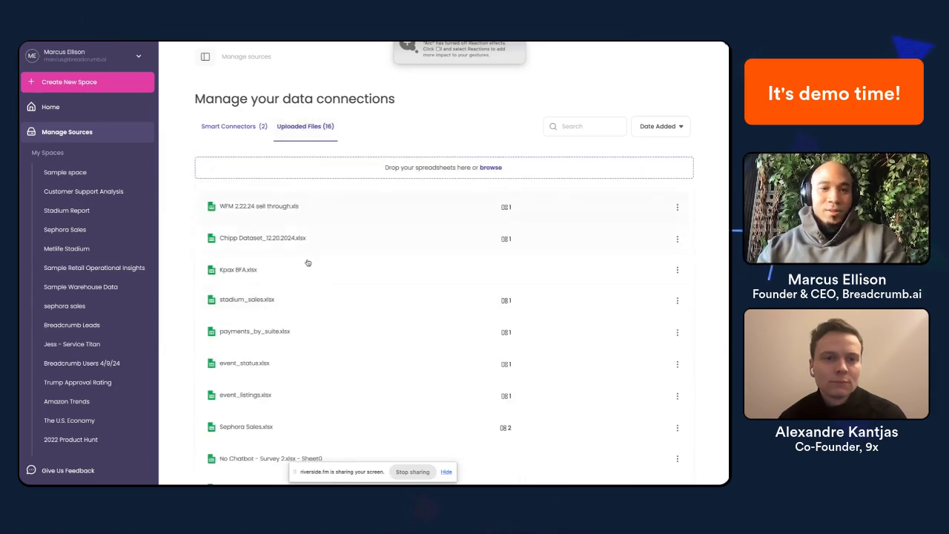
{"action": "scroll", "coordinate": [297, 299], "scroll_direction": "down", "scroll_amount": 5}
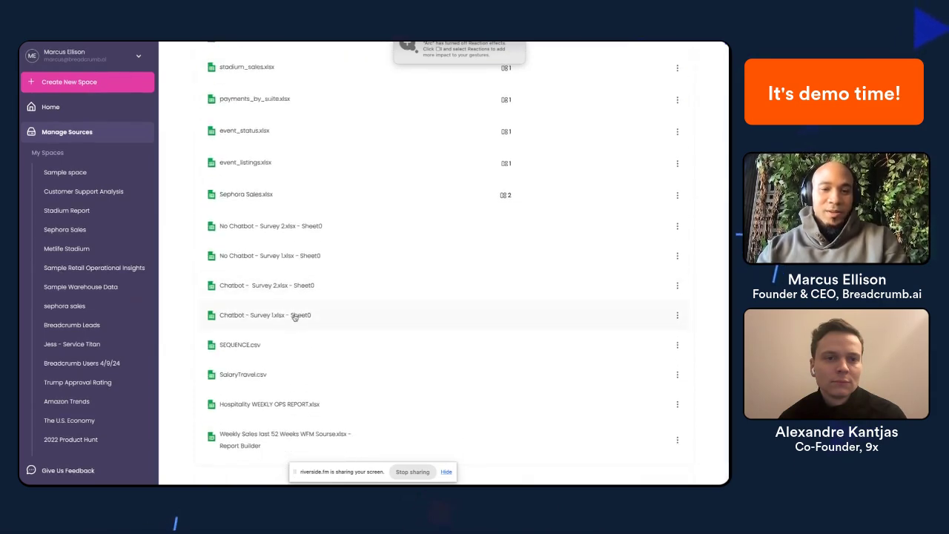
{"action": "scroll", "coordinate": [298, 304], "scroll_direction": "up", "scroll_amount": 5}
{"action": "left_click", "coordinate": [305, 212]}
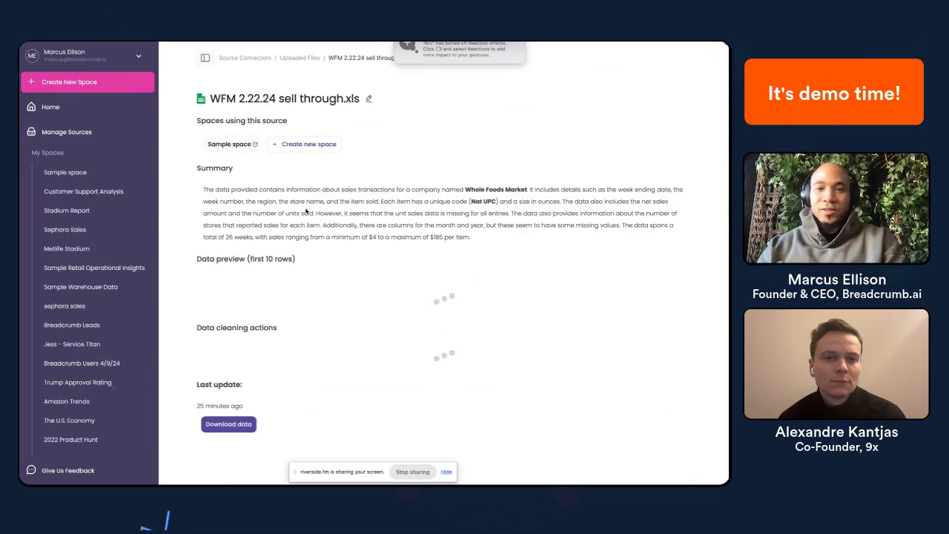
- Scroll through the WFM 2.22.24 sell through.xls summary, ten-row preview and cleaning actions, then return to top
{"action": "scroll", "coordinate": [353, 252], "scroll_direction": "down", "scroll_amount": 5}
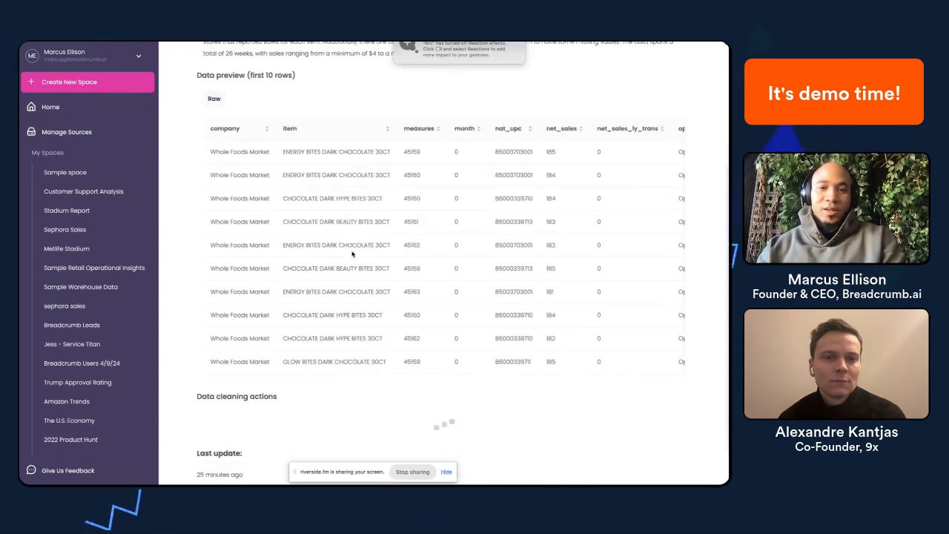
{"action": "scroll", "coordinate": [350, 264], "scroll_direction": "up", "scroll_amount": 4}
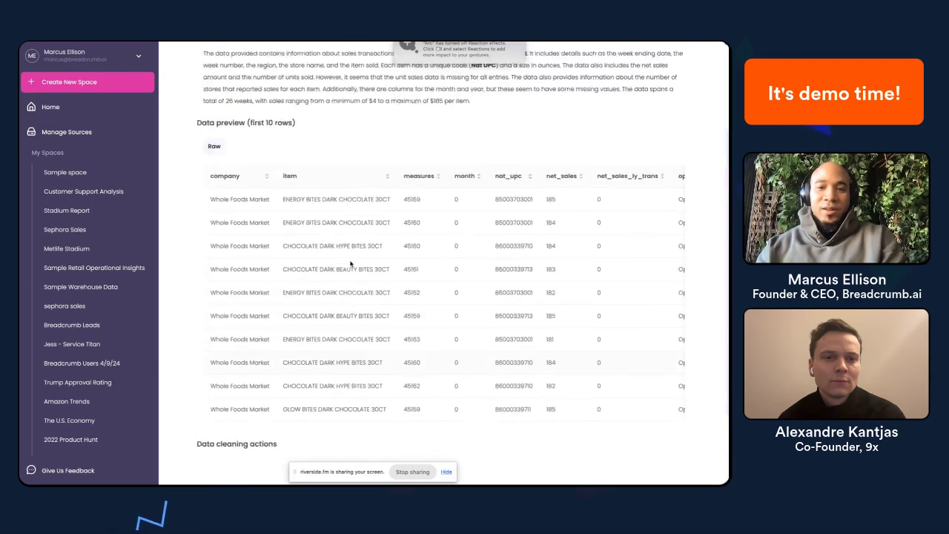
{"action": "scroll", "coordinate": [351, 263], "scroll_direction": "down", "scroll_amount": 1}
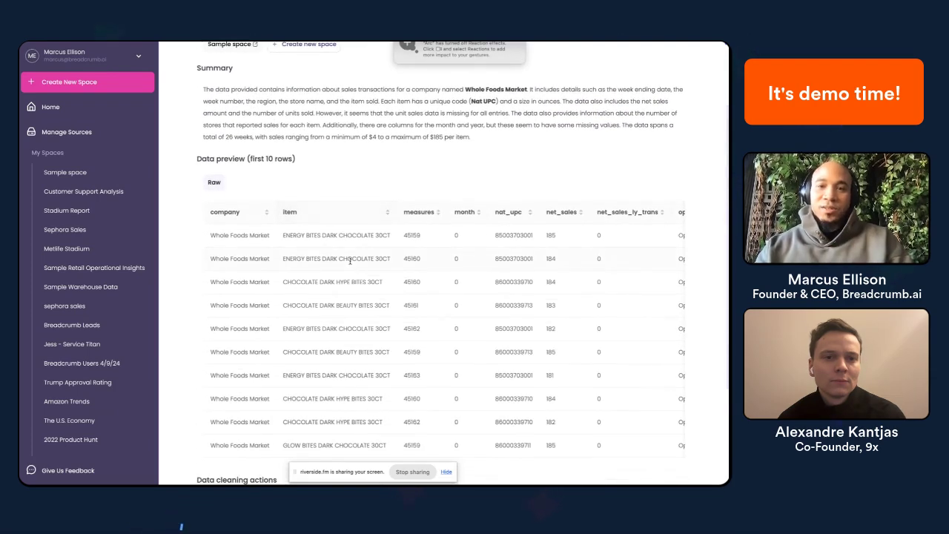
{"action": "scroll", "coordinate": [351, 260], "scroll_direction": "up", "scroll_amount": 2}
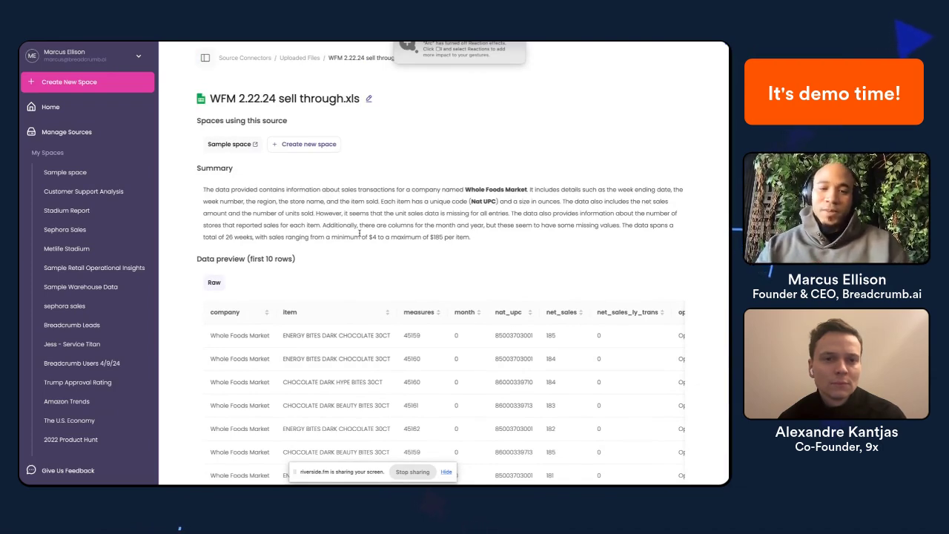
{"action": "scroll", "coordinate": [333, 256], "scroll_direction": "down", "scroll_amount": 8}
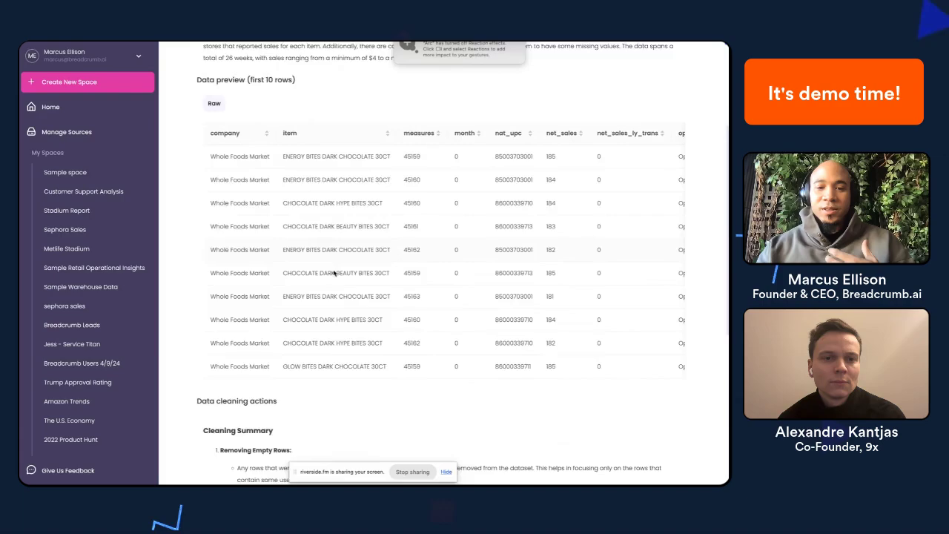
{"action": "scroll", "coordinate": [334, 271], "scroll_direction": "up", "scroll_amount": 8}
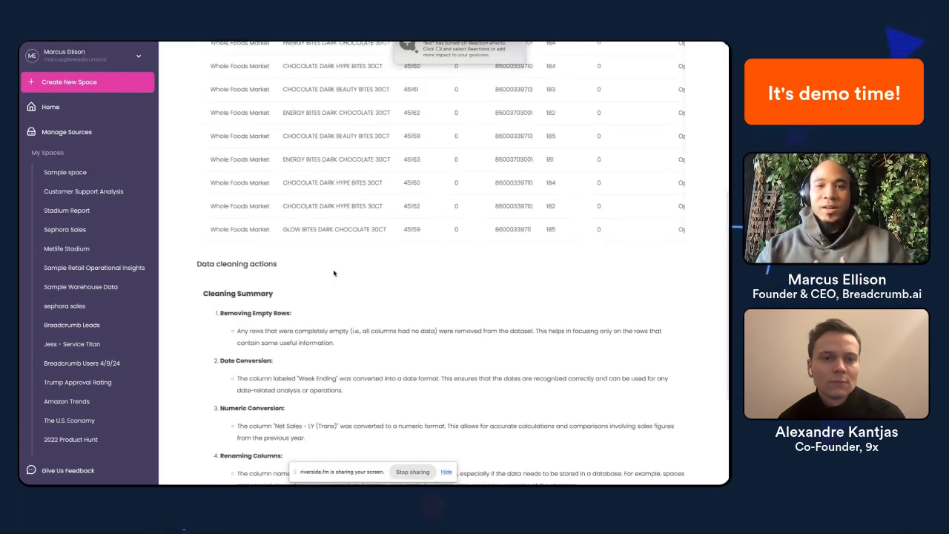
{"action": "scroll", "coordinate": [319, 271], "scroll_direction": "down", "scroll_amount": 6}
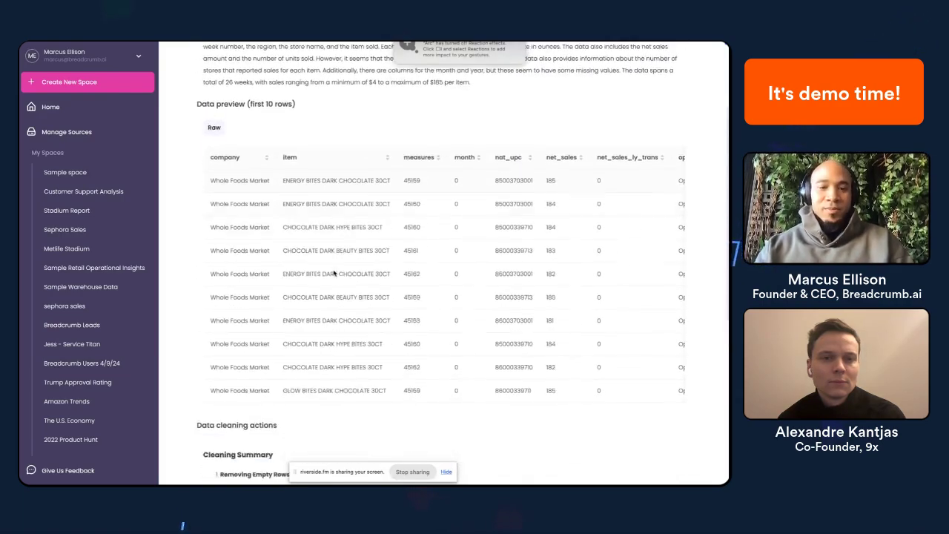
{"action": "scroll", "coordinate": [289, 278], "scroll_direction": "down", "scroll_amount": 2}
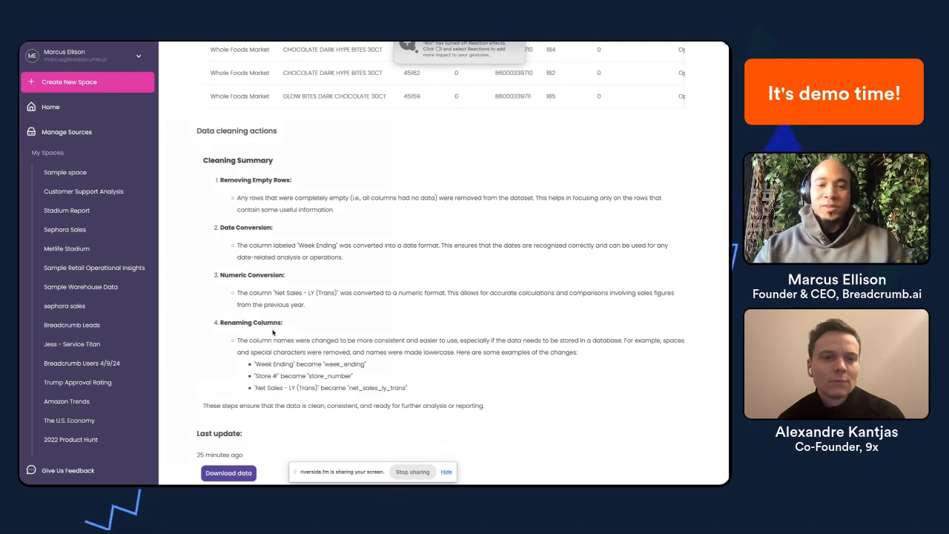
{"action": "scroll", "coordinate": [272, 333], "scroll_direction": "up", "scroll_amount": 1}
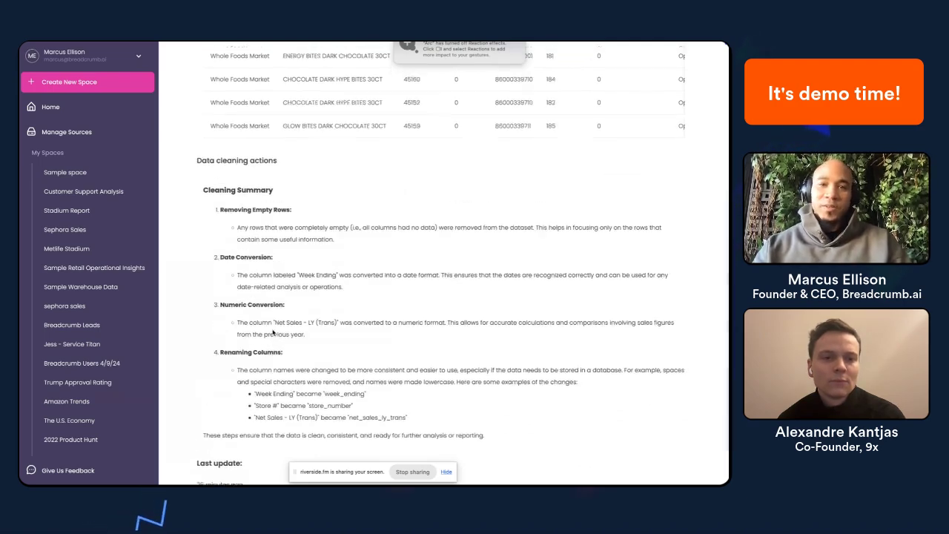
{"action": "scroll", "coordinate": [272, 333], "scroll_direction": "up", "scroll_amount": 10}
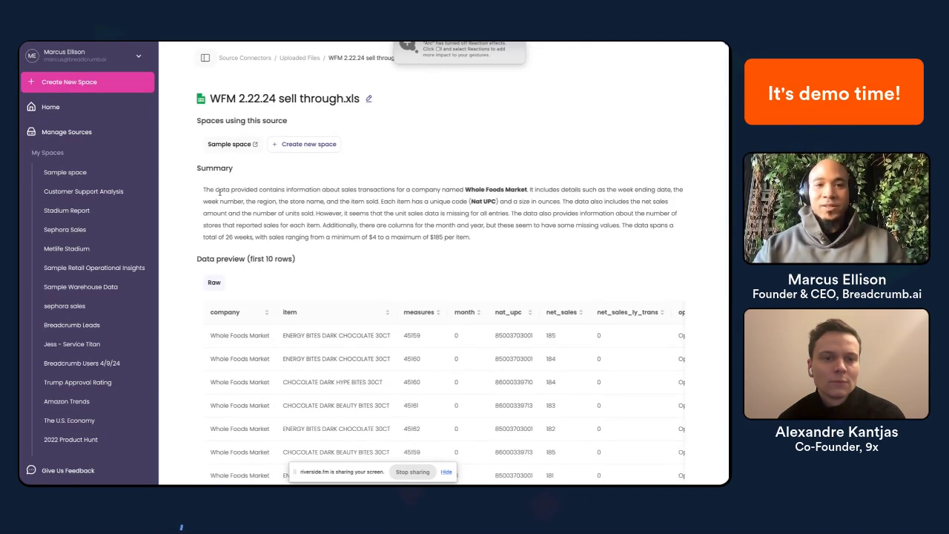
- Create a new space with WFM 2.22.24 sell through.xls and Sephora Sales.xlsx as sources
{"action": "left_click", "coordinate": [101, 80]}
{"action": "left_click", "coordinate": [435, 146]}
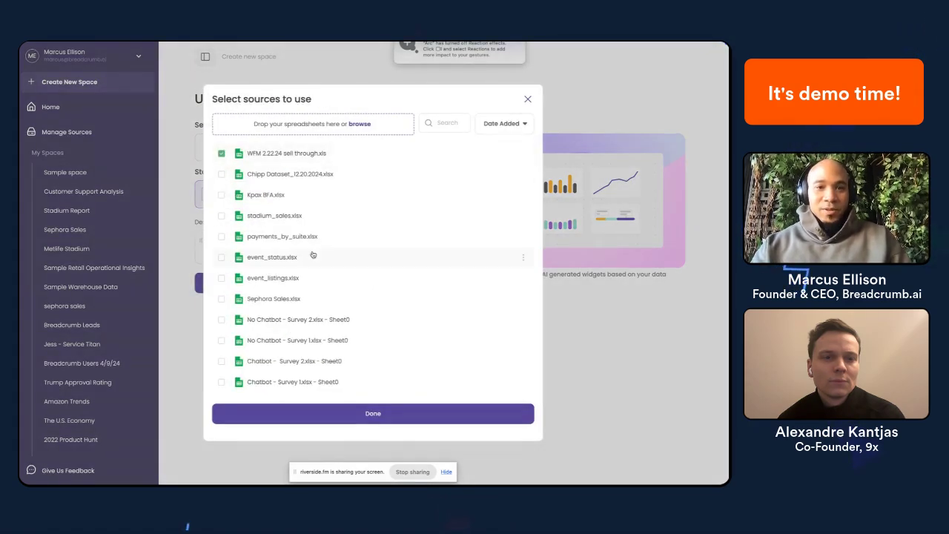
{"action": "scroll", "coordinate": [313, 255], "scroll_direction": "down", "scroll_amount": 3}
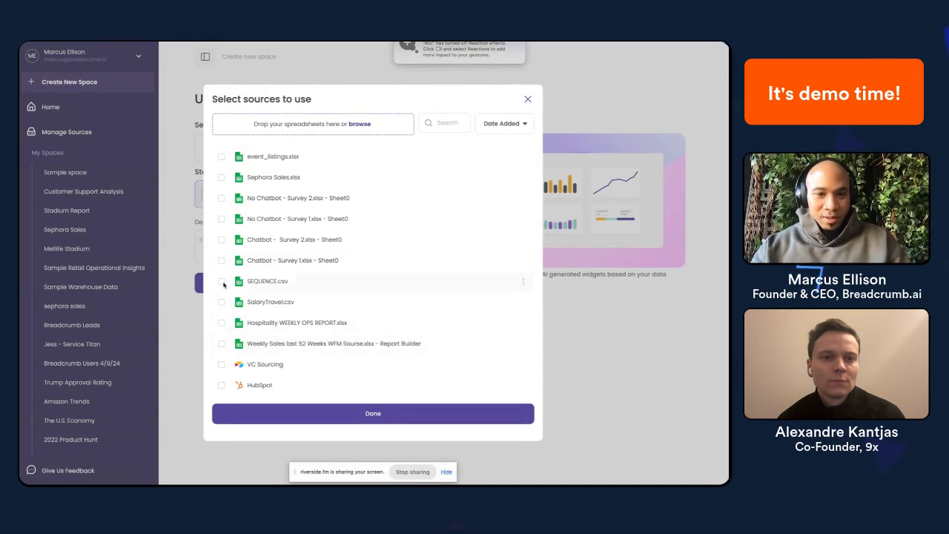
{"action": "scroll", "coordinate": [224, 244], "scroll_direction": "up", "scroll_amount": 1}
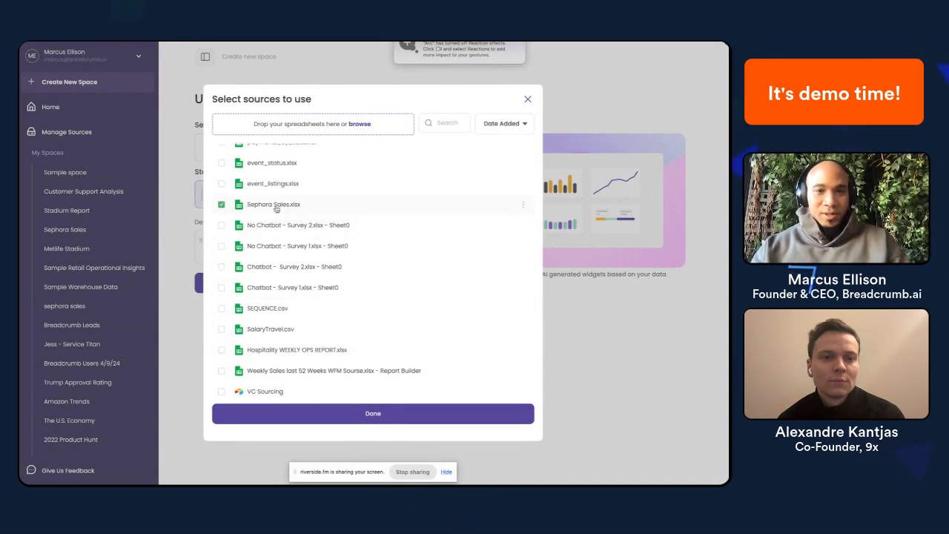
{"action": "scroll", "coordinate": [276, 208], "scroll_direction": "up", "scroll_amount": 4}
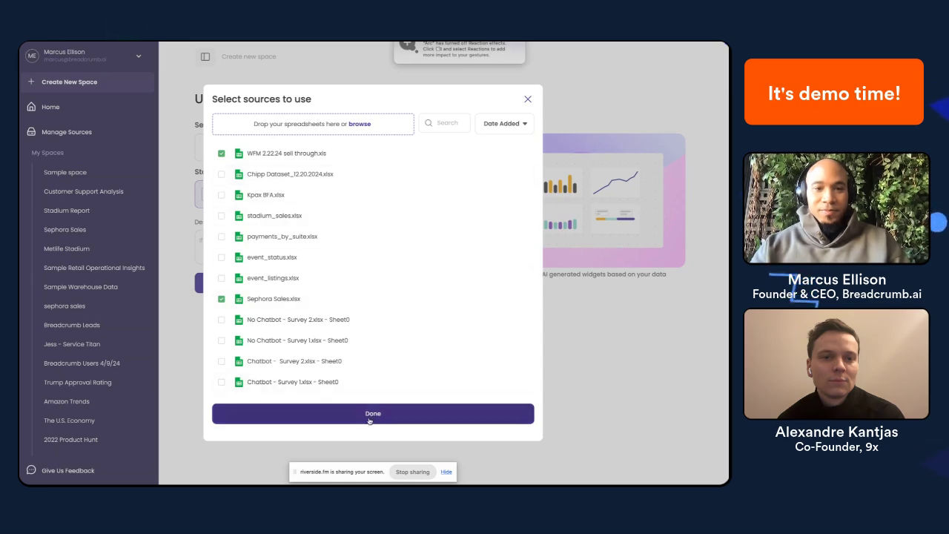
{"action": "left_click", "coordinate": [368, 415]}
{"action": "left_click", "coordinate": [238, 286]}
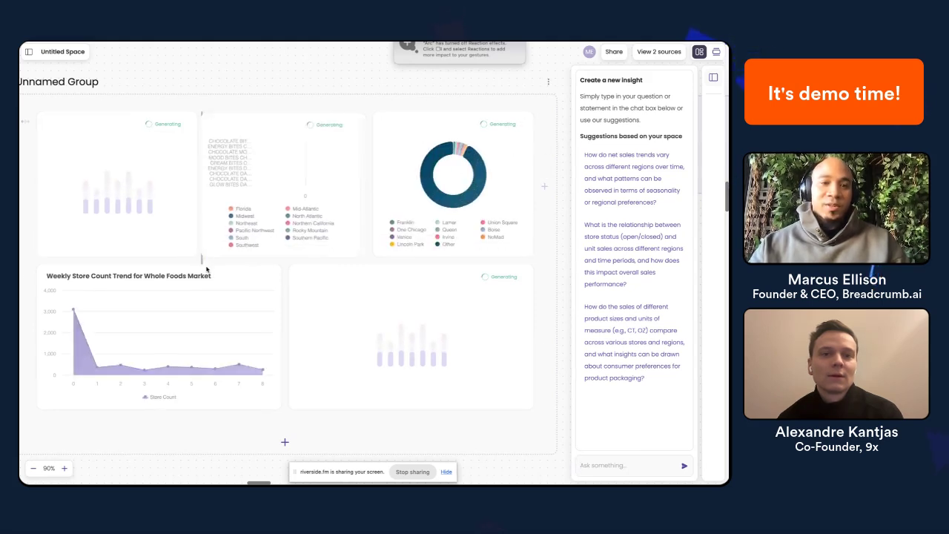
- Move the product-by-region chart into the middle row and zoom the canvas out two steps
{"action": "left_click_drag", "start_coordinate": [207, 269], "coordinate": [210, 262]}
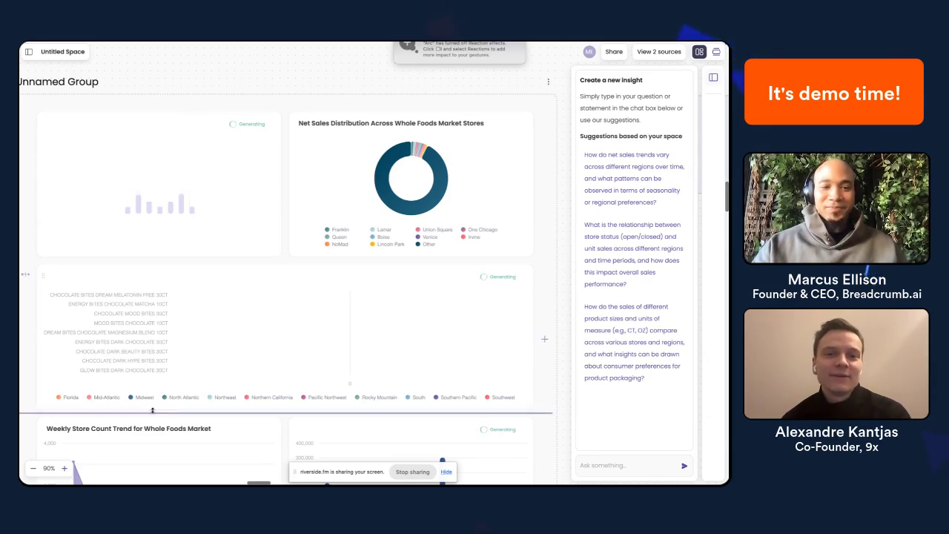
{"action": "left_click", "coordinate": [32, 469]}
{"action": "left_click", "coordinate": [33, 470]}
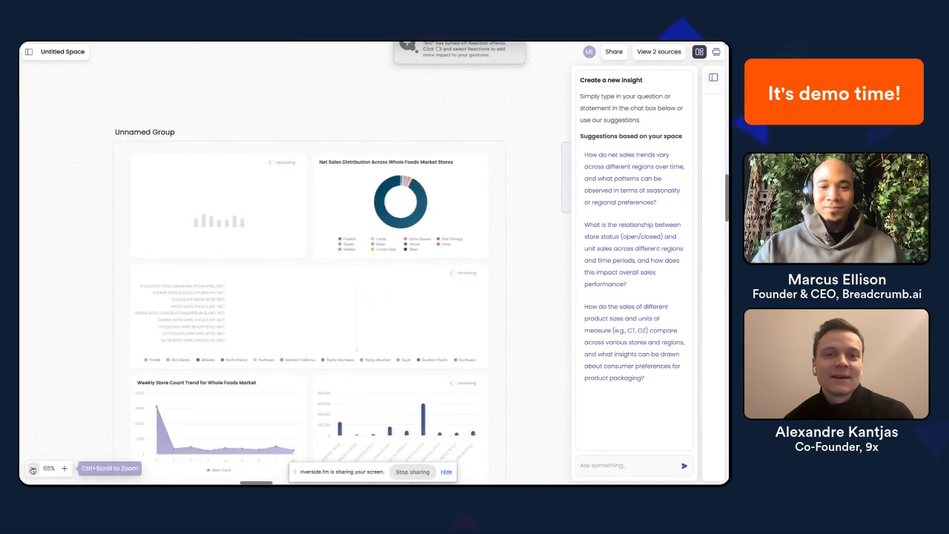